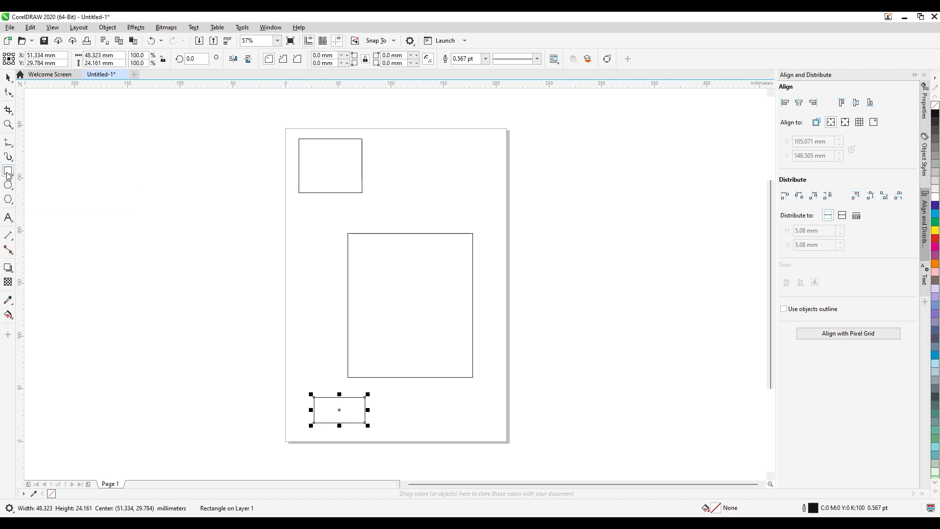
Add a rectangle that exactly matches the page size, 210 by 297 mm, and deselect it
double_click(7, 170)
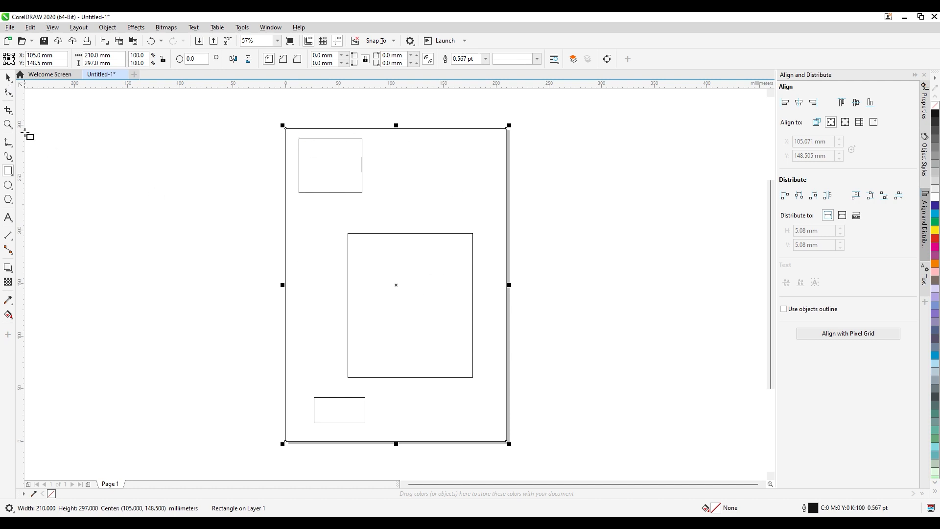
left_click(8, 76)
left_click(193, 184)
Align the rectangle near the page's upper-left corner to the left and top edges of the page-sized rectangle
left_click(335, 179)
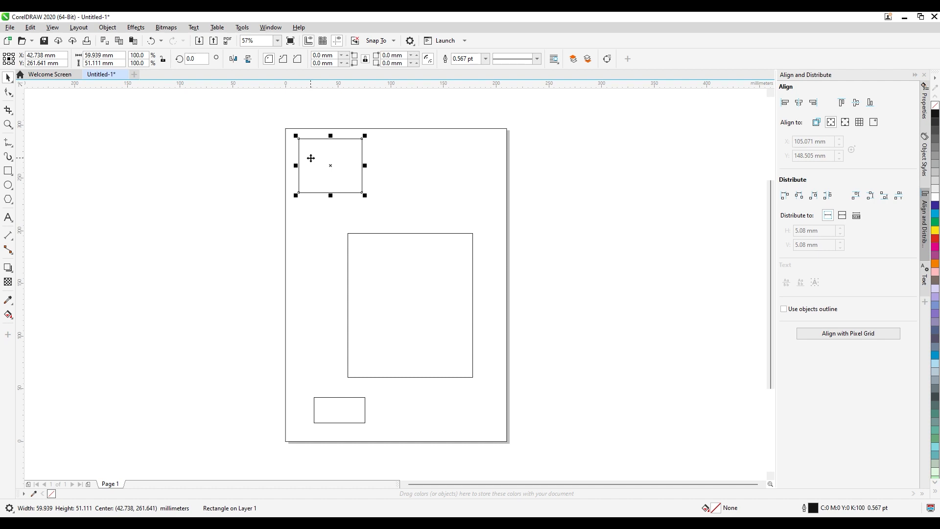
left_click(395, 169, "shift")
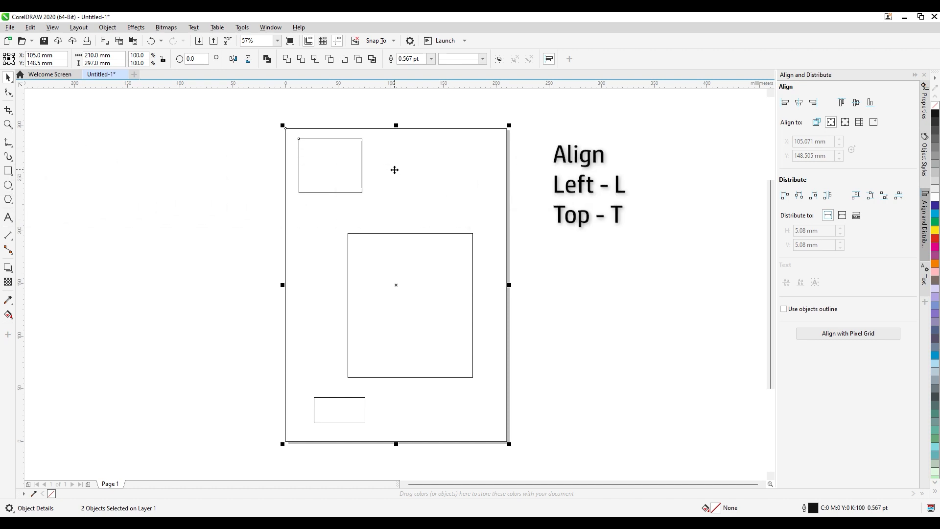
key("l")
key("t")
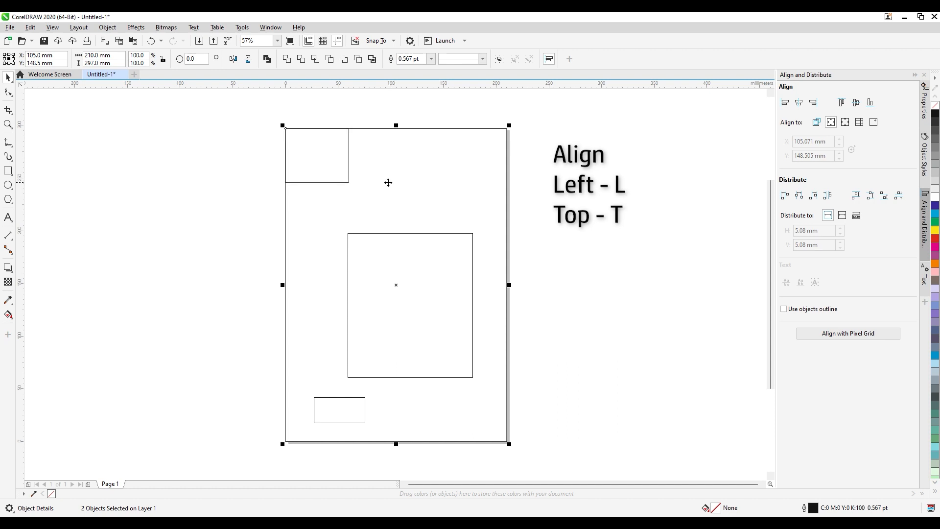
left_click(259, 293)
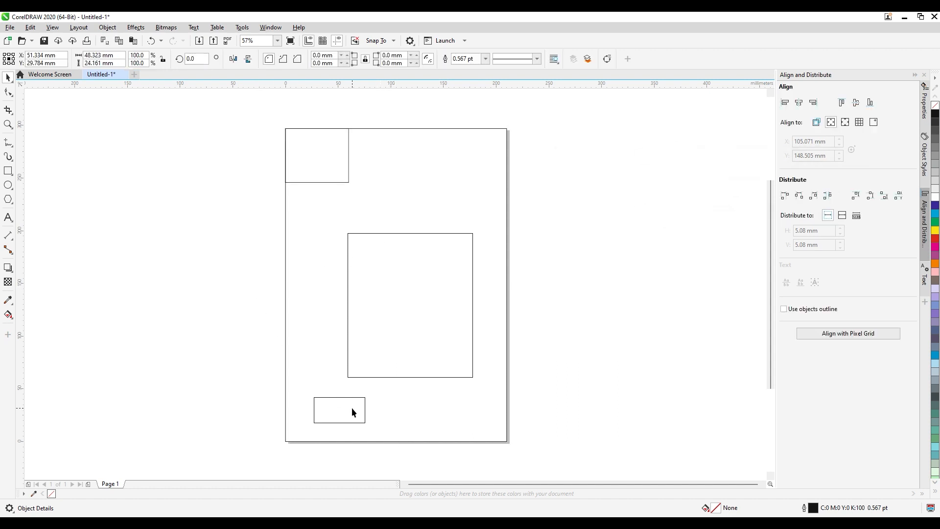
Align the small rectangle near the page's lower edge to the right and bottom edges of the page-sized rectangle
left_click(351, 407)
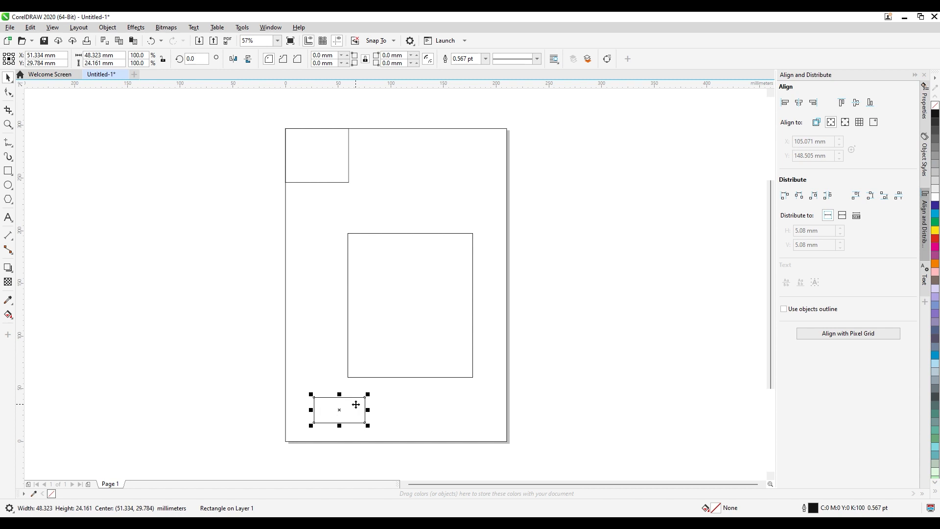
left_click(321, 380, "shift")
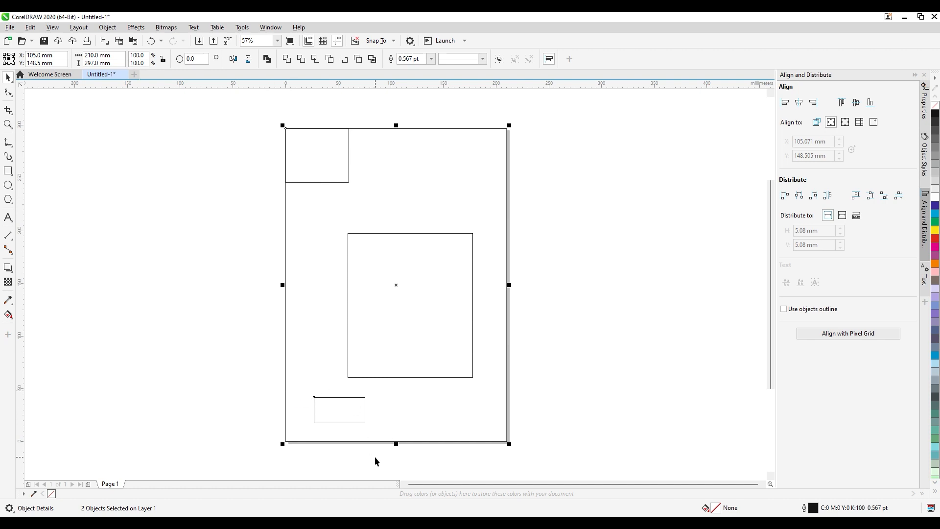
key("r")
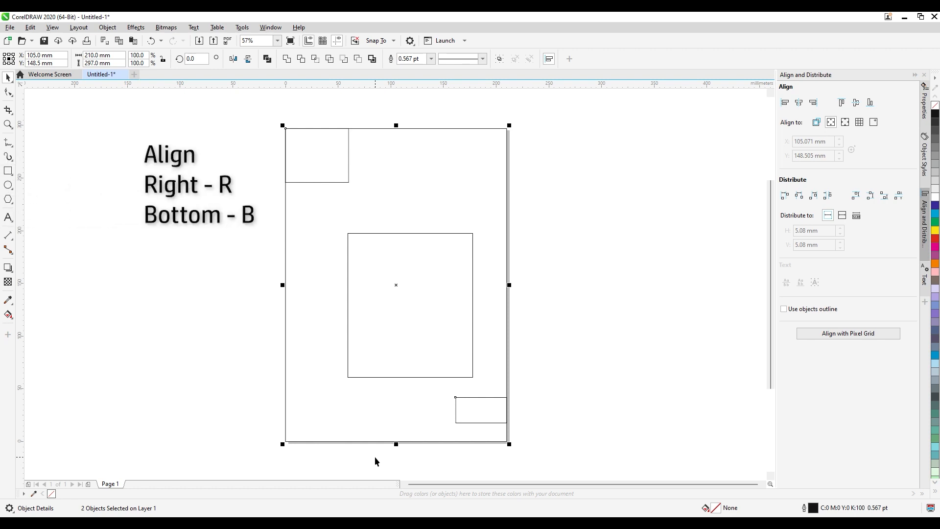
key("b")
left_click(533, 408)
Centre the large middle rectangle on the page
left_click(434, 354)
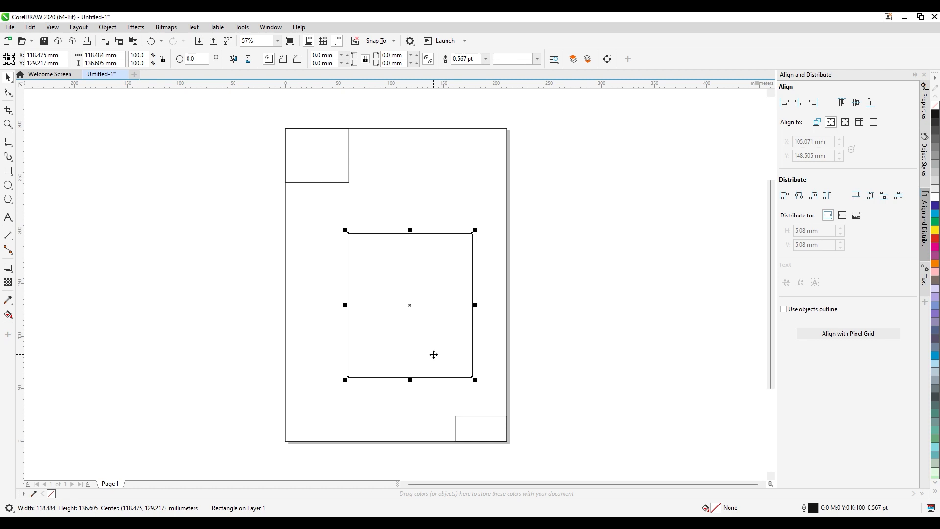
key("p")
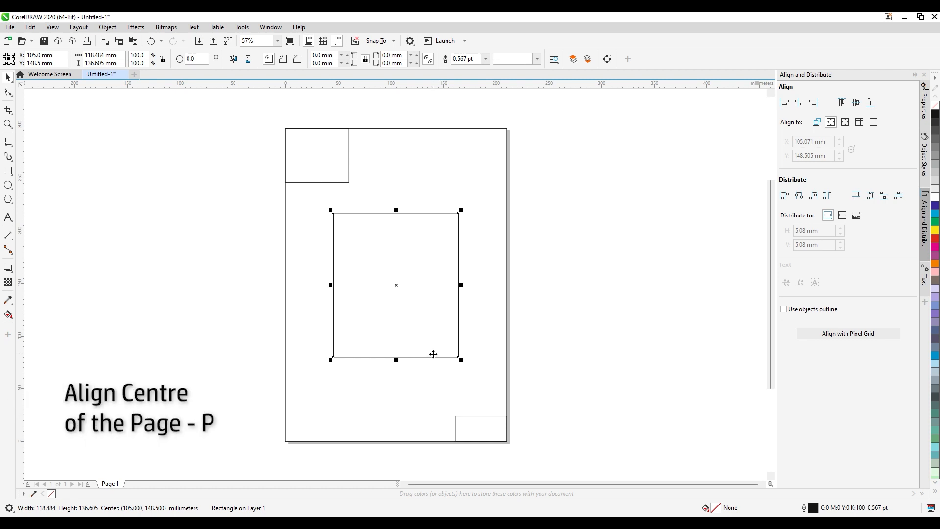
left_click(203, 331)
Move the large rectangle partly off the page's right side, and align its vertical and horizontal centres to the page-sized rectangle
left_click(412, 317)
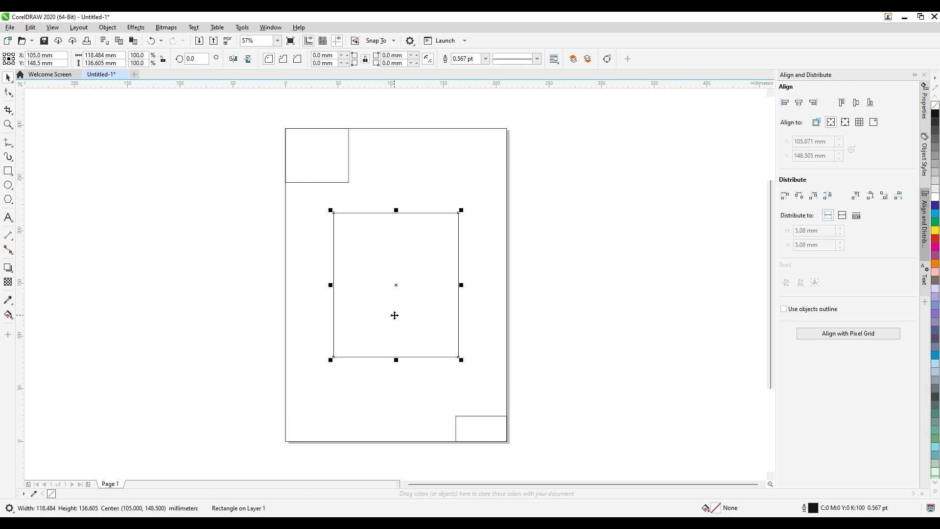
left_click_drag(395, 315, 553, 329)
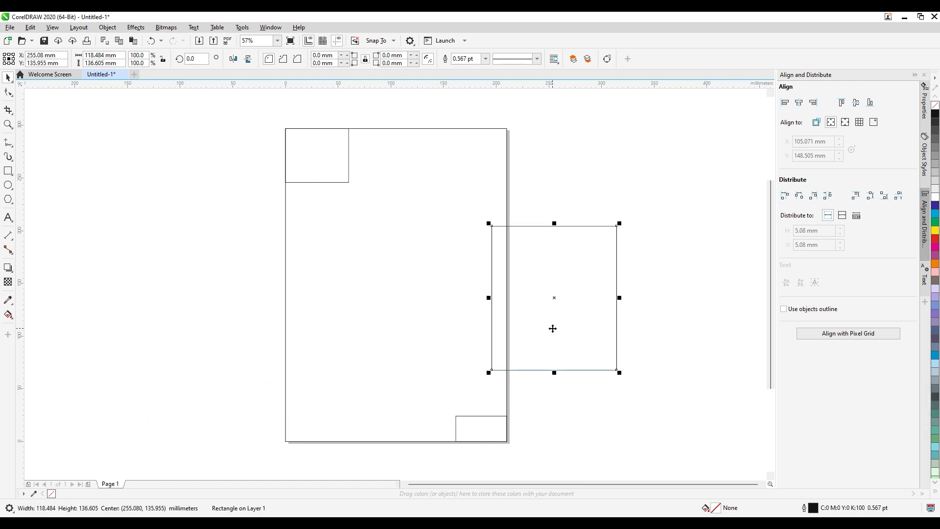
left_click(371, 330, "shift")
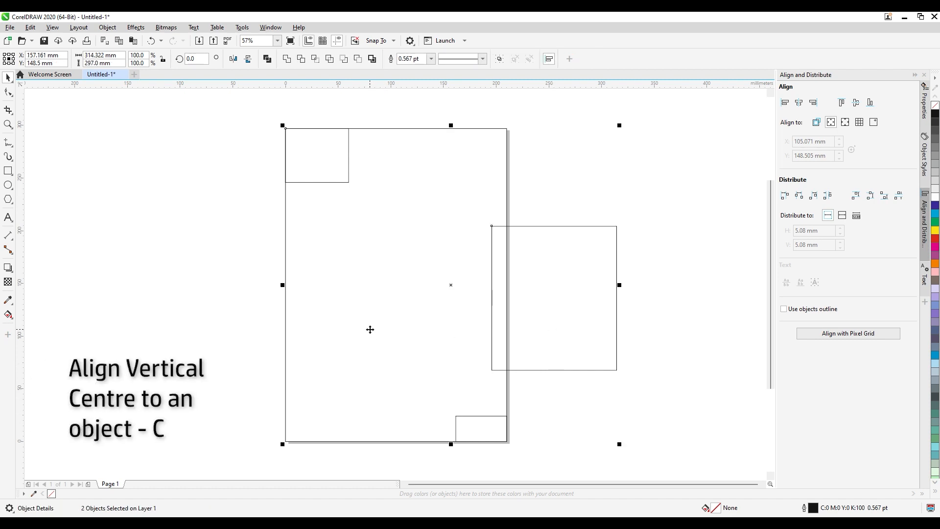
key("c")
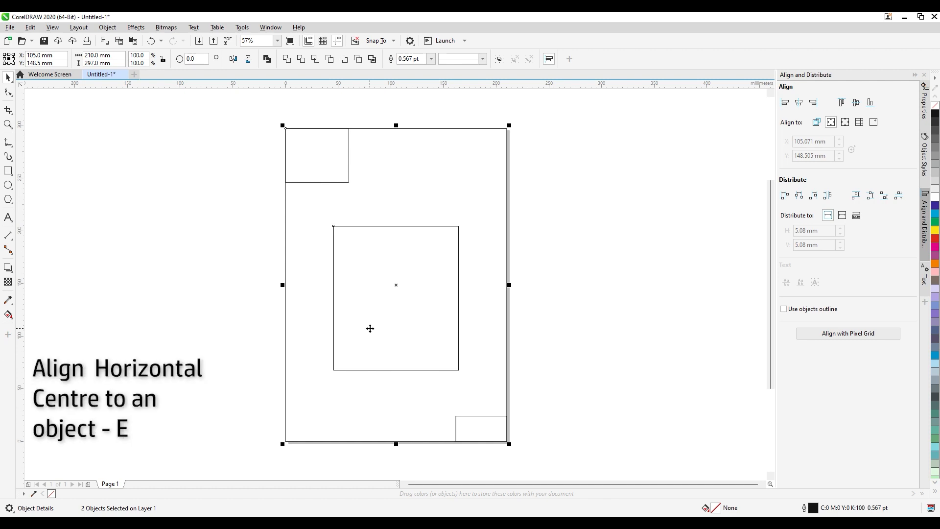
key("e")
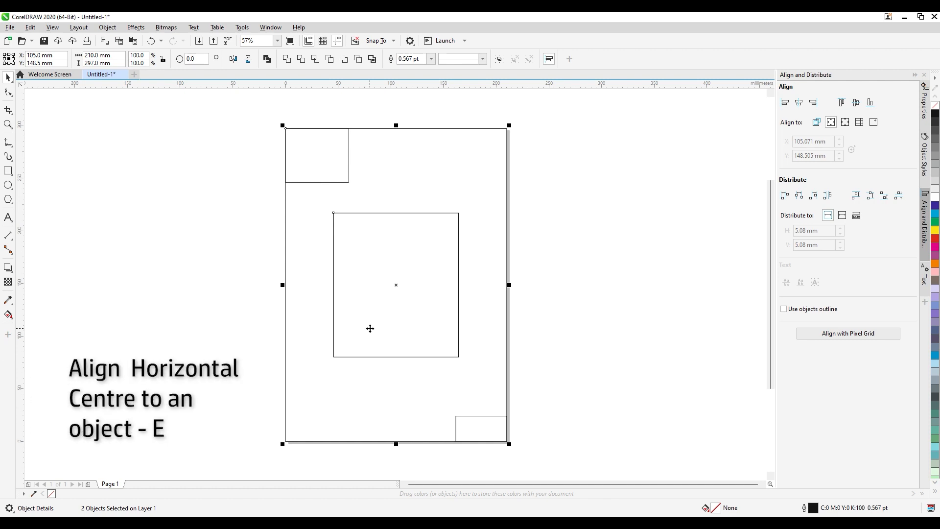
left_click(193, 329)
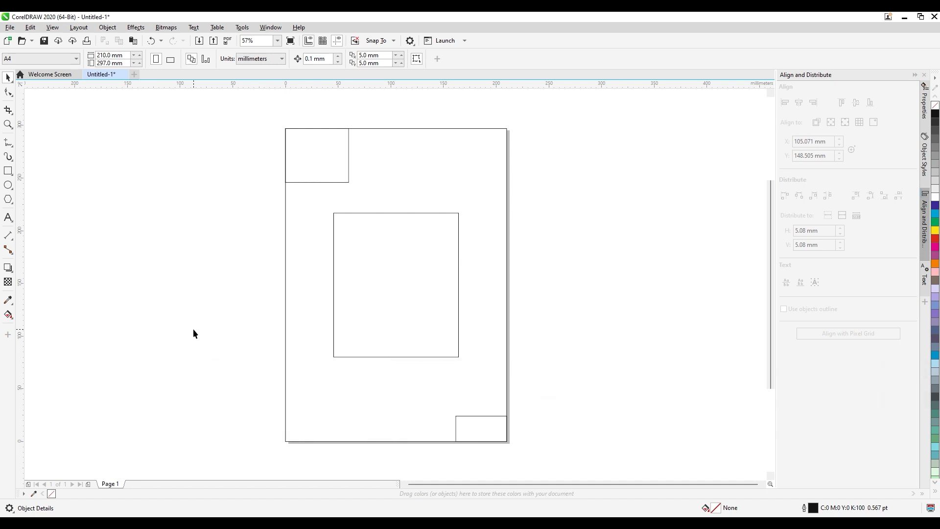
Add the artistic text "Text Tool" on the empty area left of the page
key("F8")
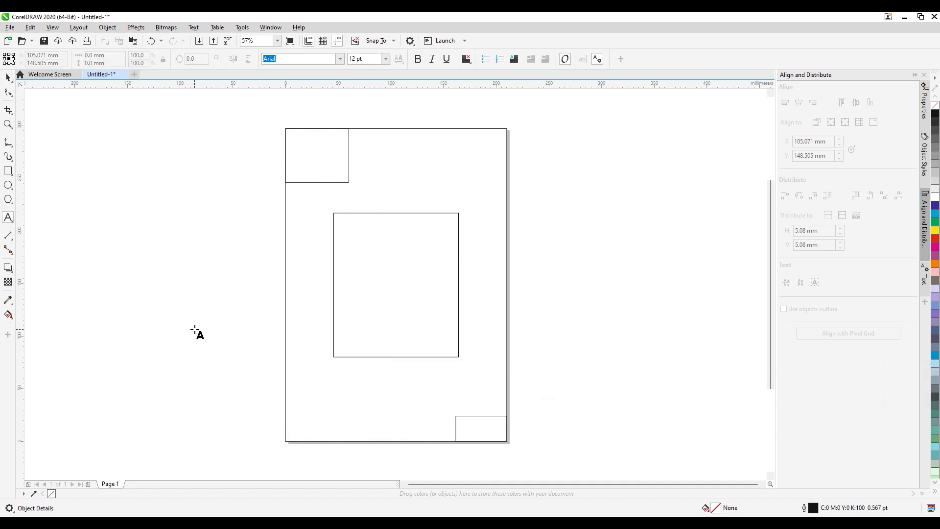
left_click(175, 291)
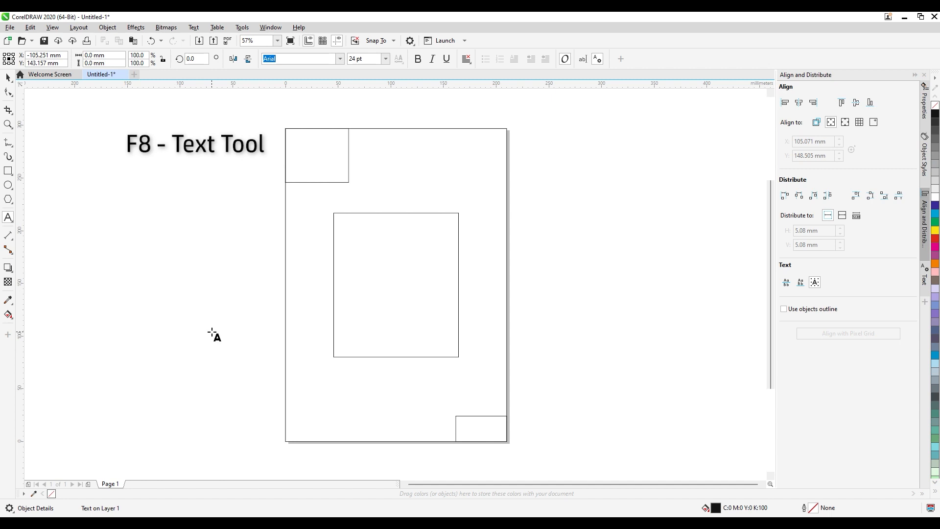
type("Te")
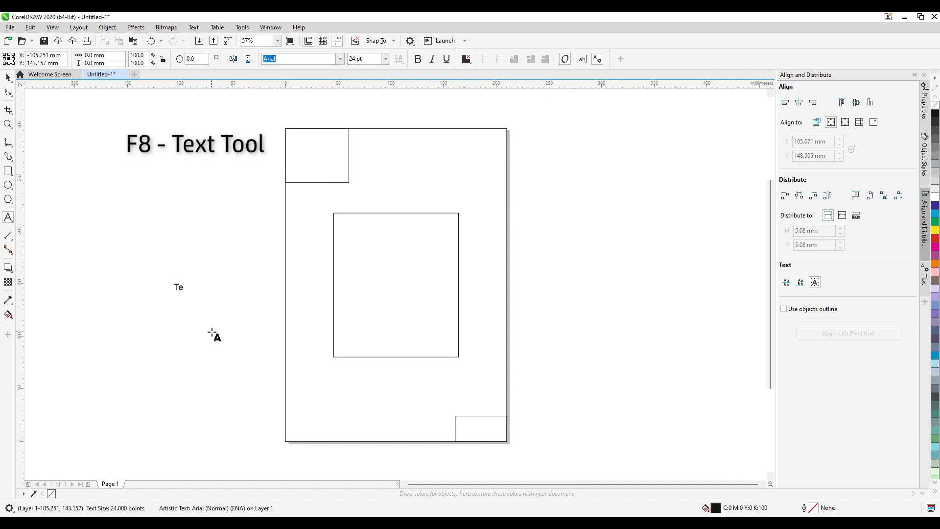
type("xt Tool")
key("ctrl+space")
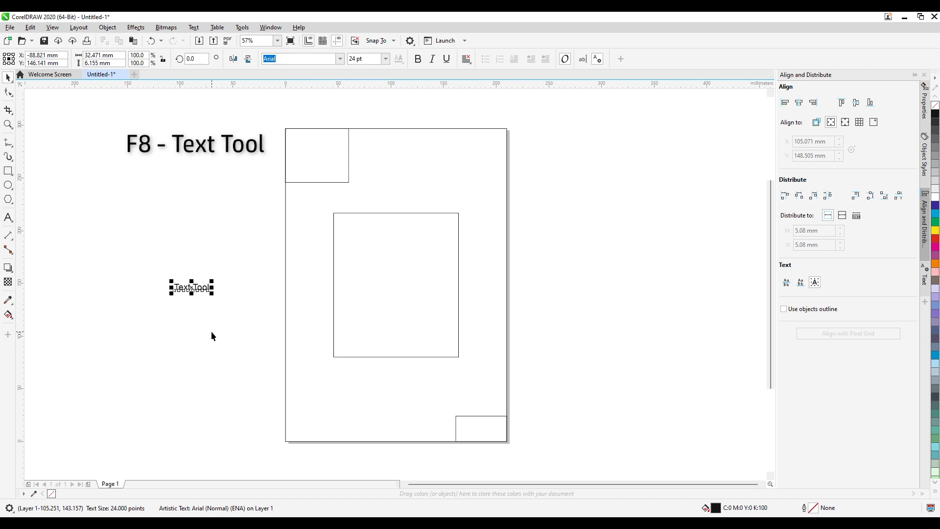
Align the "Text Tool" text to the vertical and horizontal centre of the page-sized rectangle
left_click(286, 357, "shift")
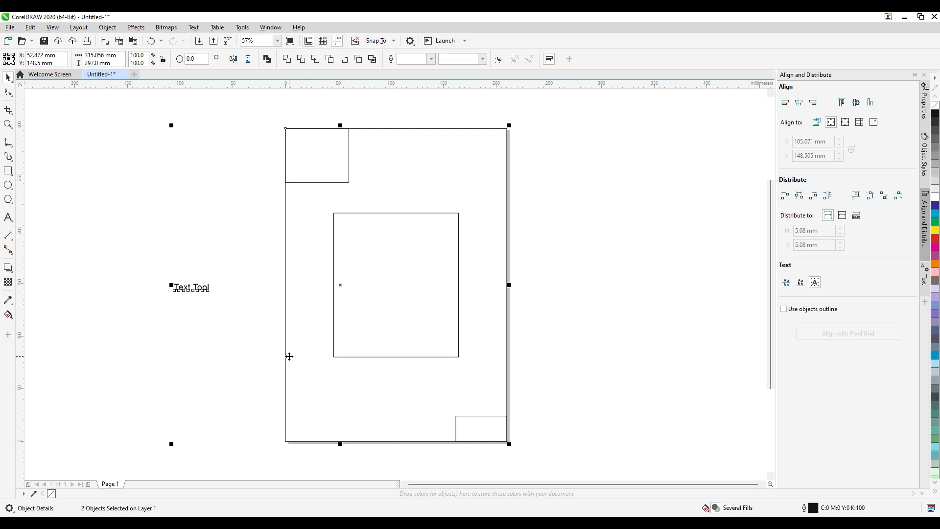
key("c")
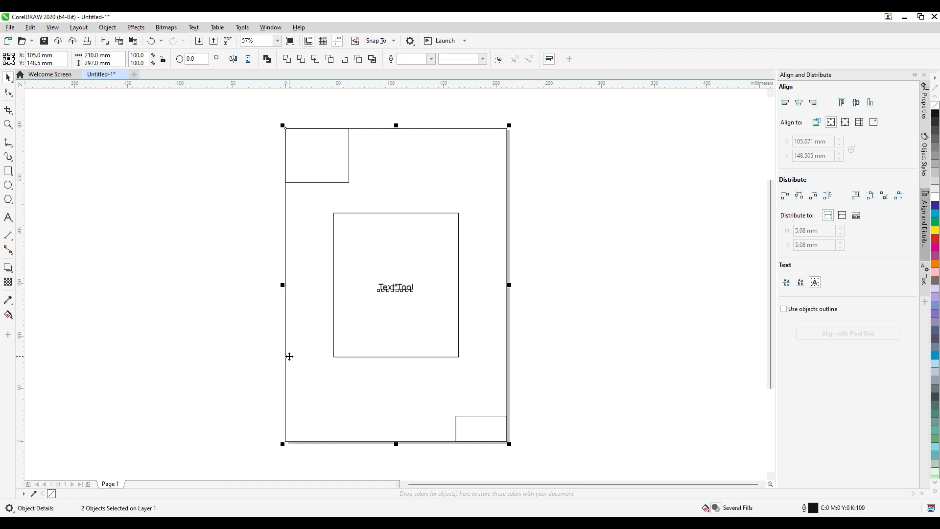
key("e")
left_click(231, 282)
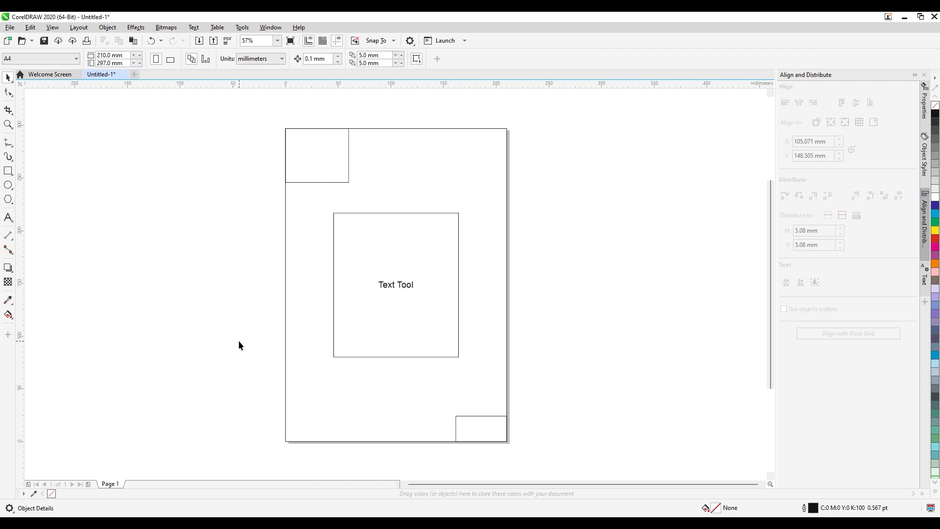
Draw a circle about 85 mm in diameter left of the page and move it slightly up and to the left
key("F7")
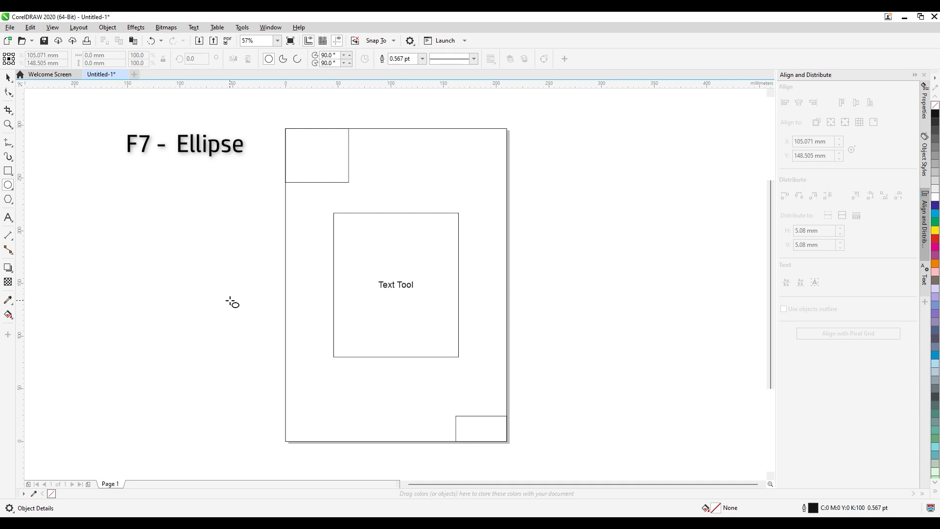
key("F6")
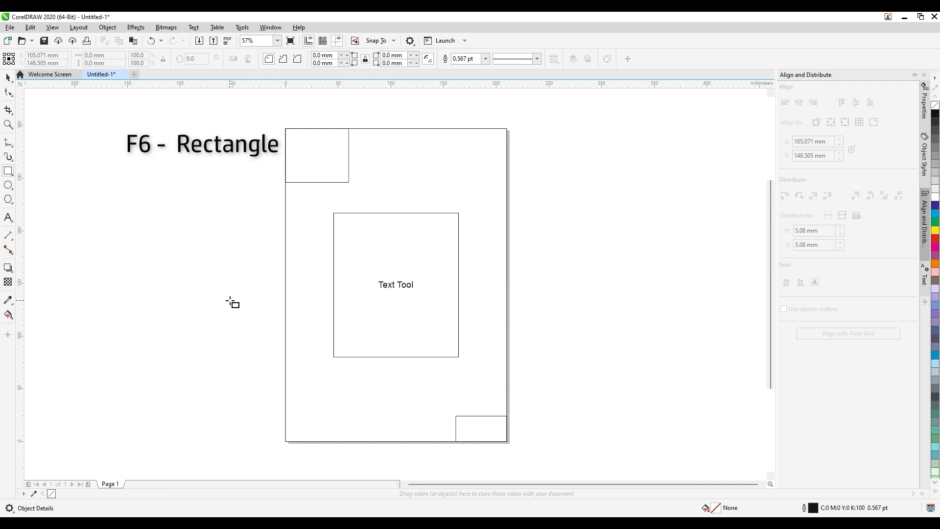
key("F7")
left_click_drag(192, 259, 283, 348)
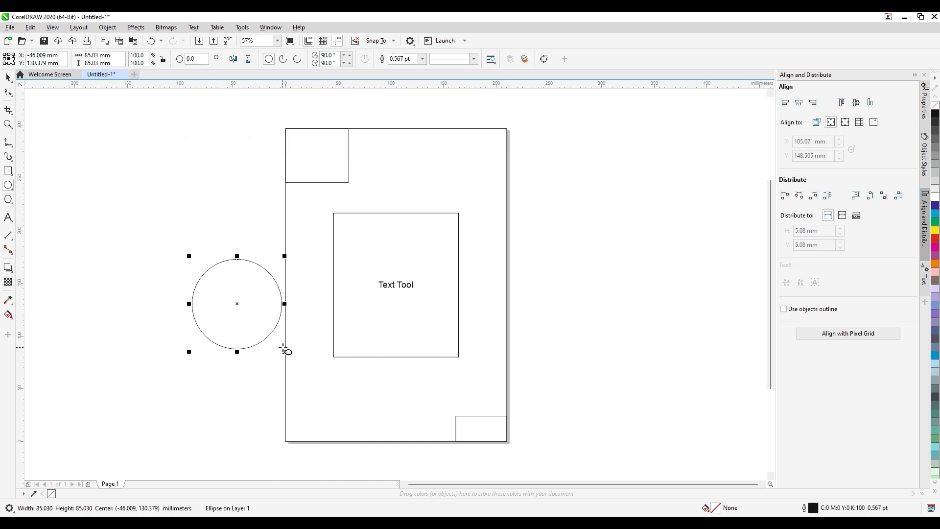
left_click_drag(249, 313, 219, 269)
Draw a rectangle about 129 by 89 mm outward from its centre left of the page, and a square above it
key("F6")
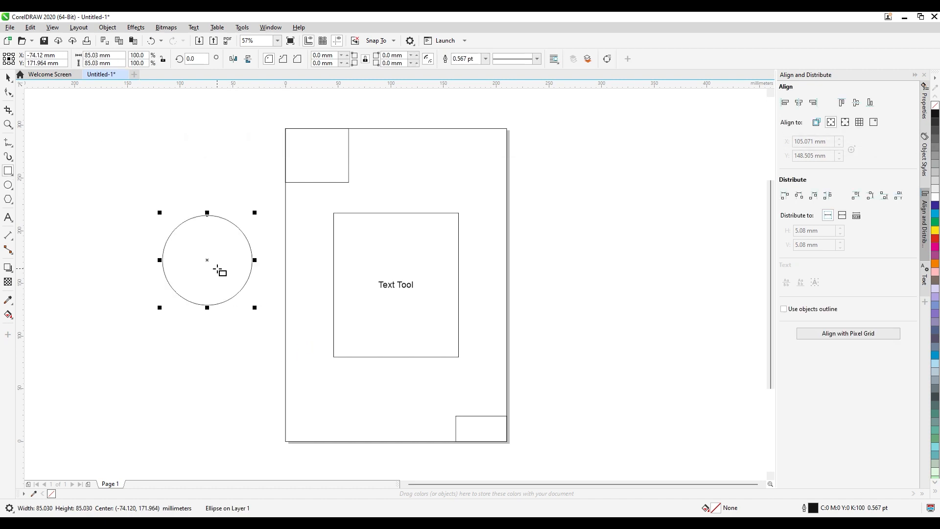
key("Escape")
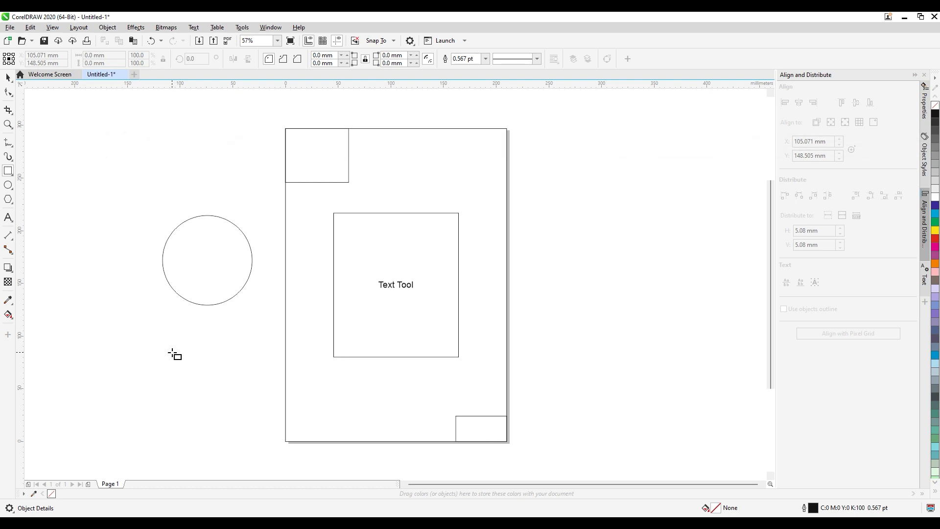
left_click_drag(150, 318, 221, 366)
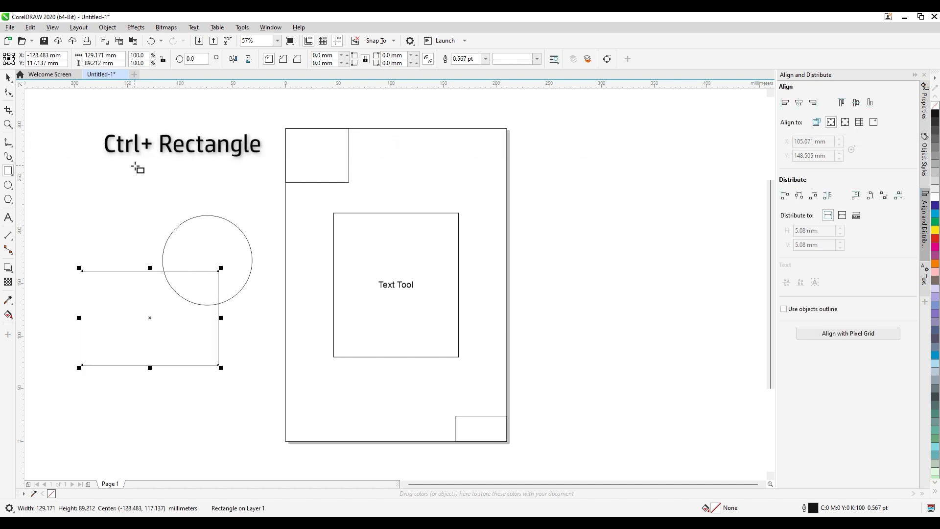
left_click_drag(135, 166, 293, 332)
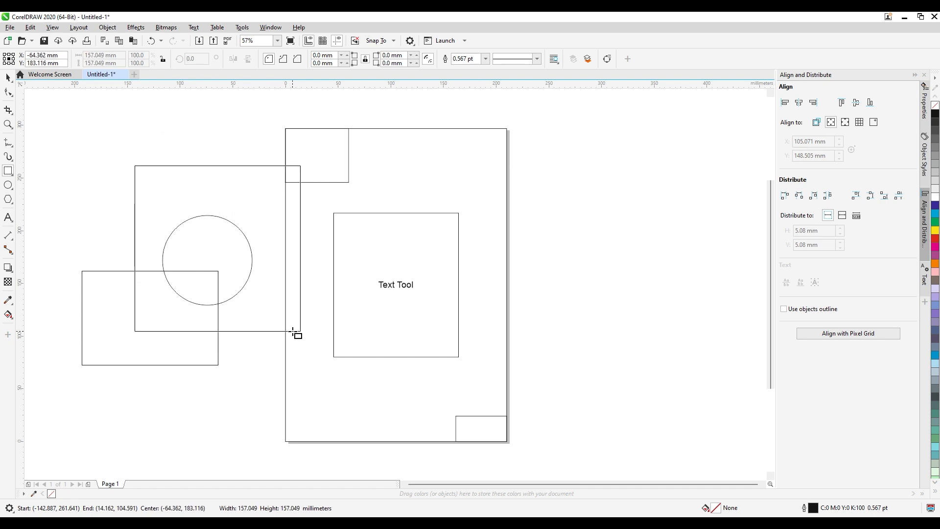
mouse_move(293, 332)
left_mouse_down()
mouse_move(220, 225)
mouse_move(232, 246)
left_mouse_up()
Draw a closed four-sided shape about 279 by 141 mm with straight Freehand segments across the page's lower half
key("F5")
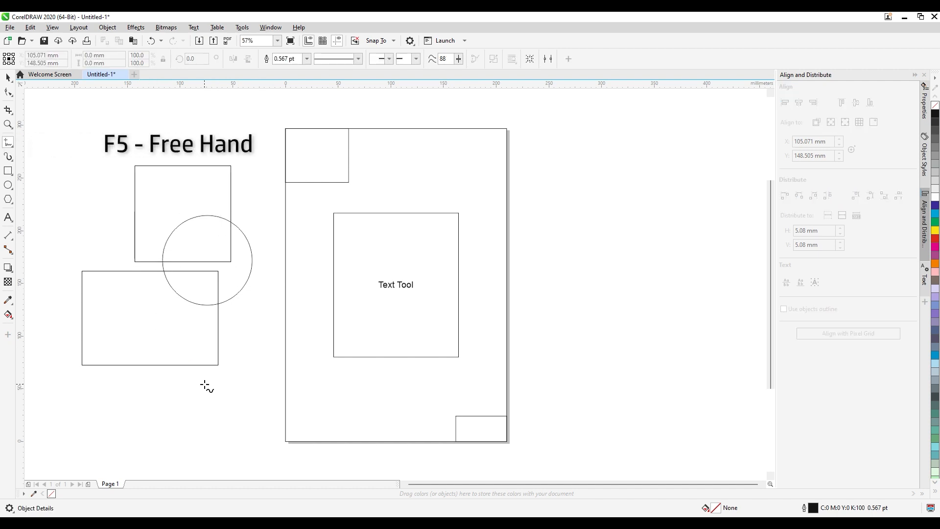
left_click(203, 435)
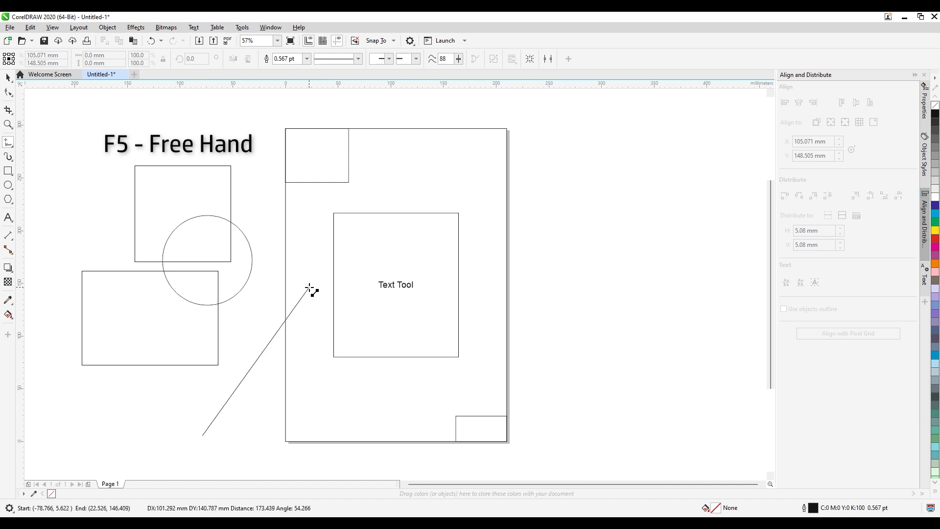
double_click(309, 287)
left_click(496, 306)
left_click(496, 306)
double_click(382, 404)
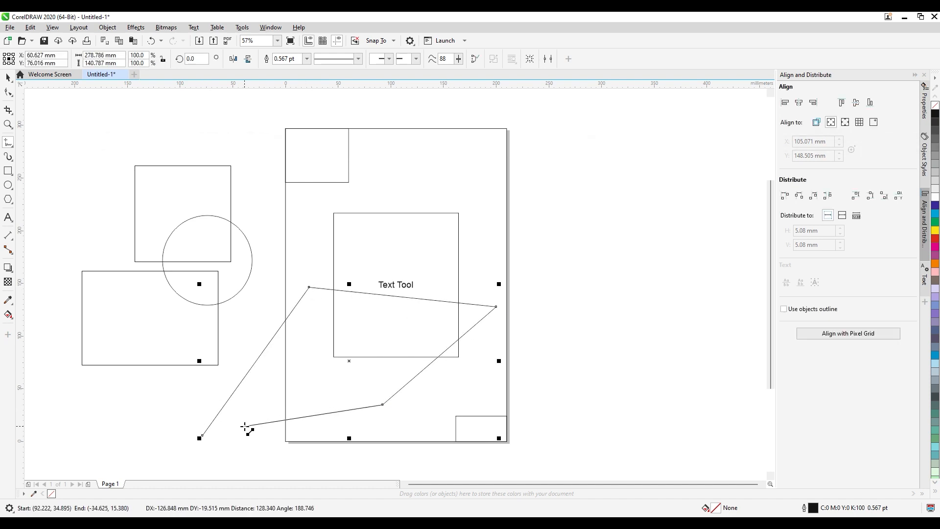
left_click(203, 435)
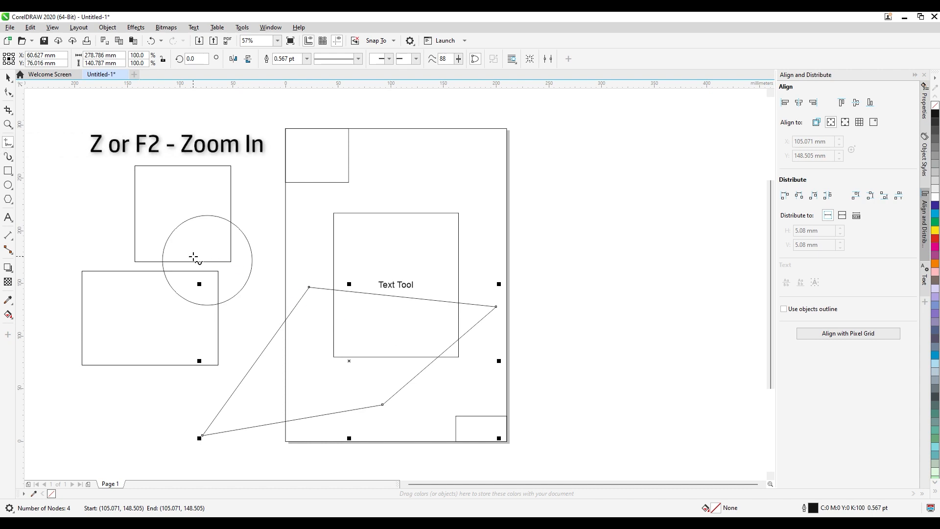
Use the Zoom tool to zoom out to 31% and magnify the area around the drawn shapes
key("z")
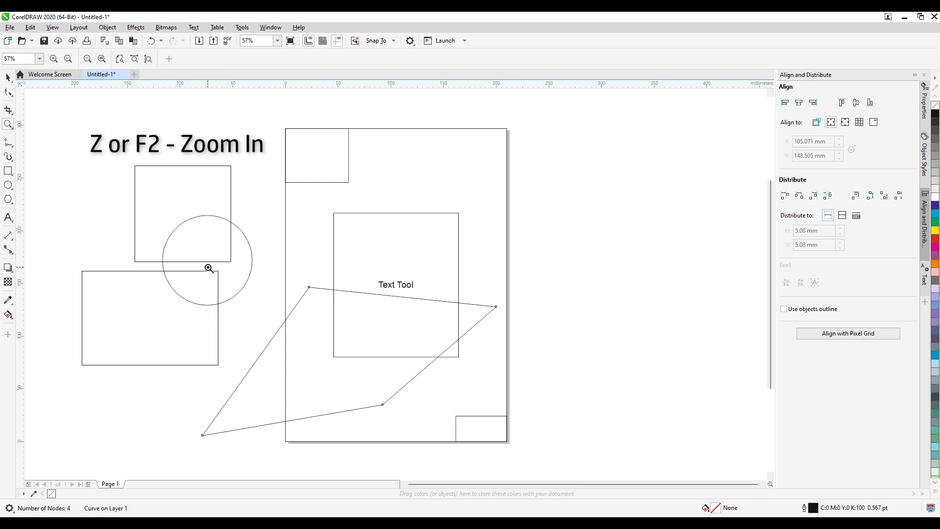
key("F3")
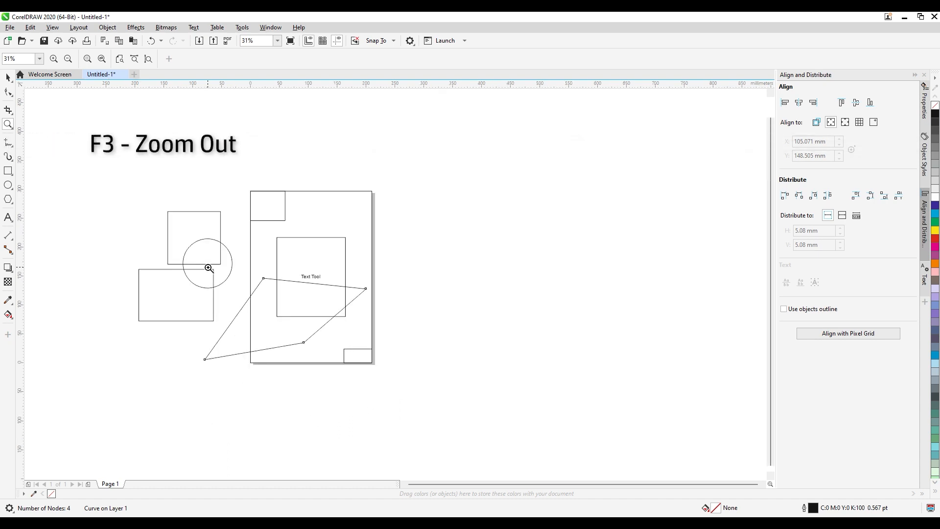
left_click_drag(121, 181, 382, 376)
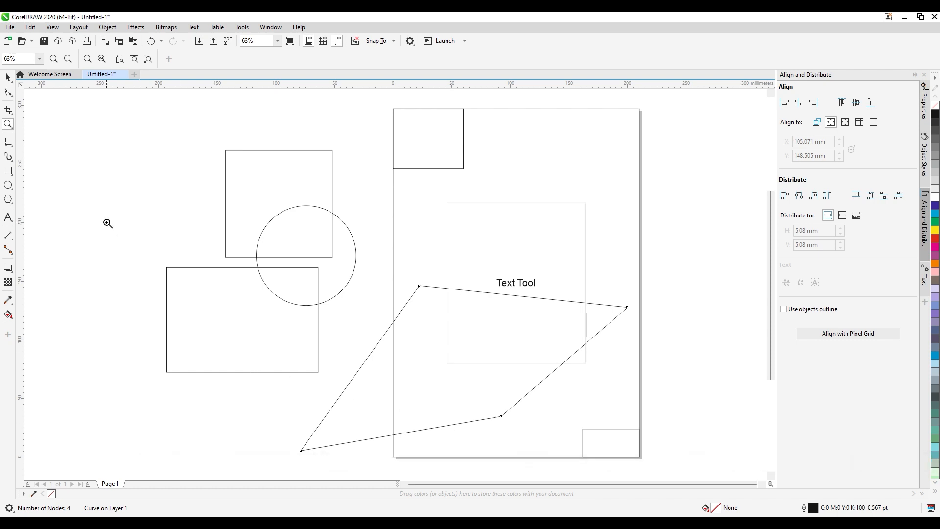
Toggle between the Pick tool and the last used tool, trying it with the Zoom, Text and Ellipse tools
key("space")
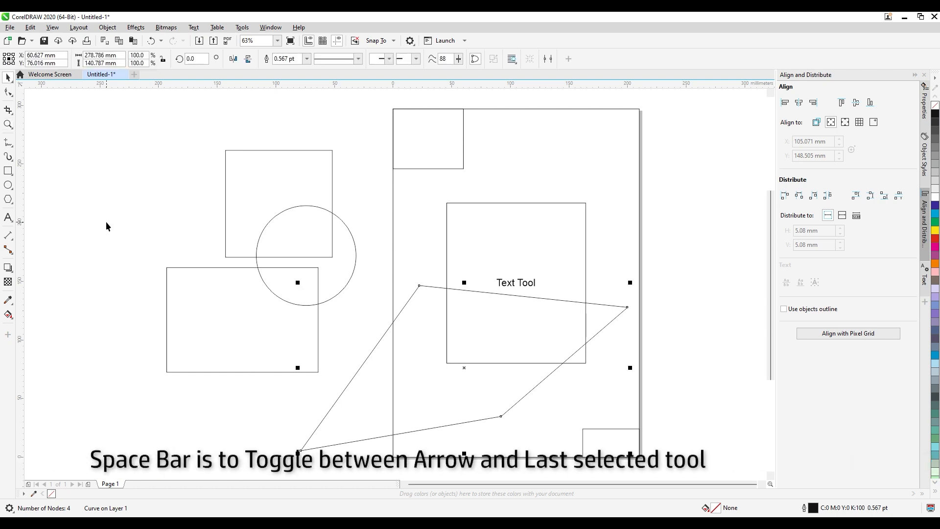
key("space")
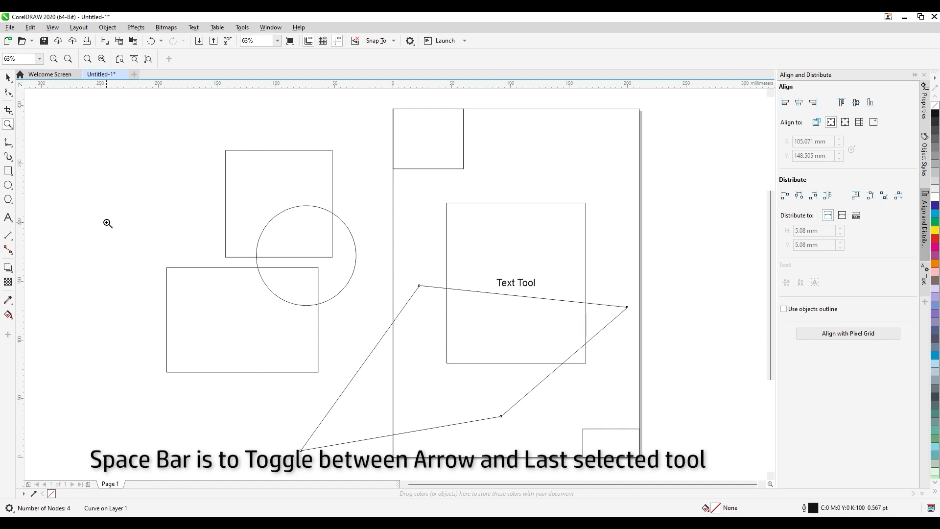
key("F8")
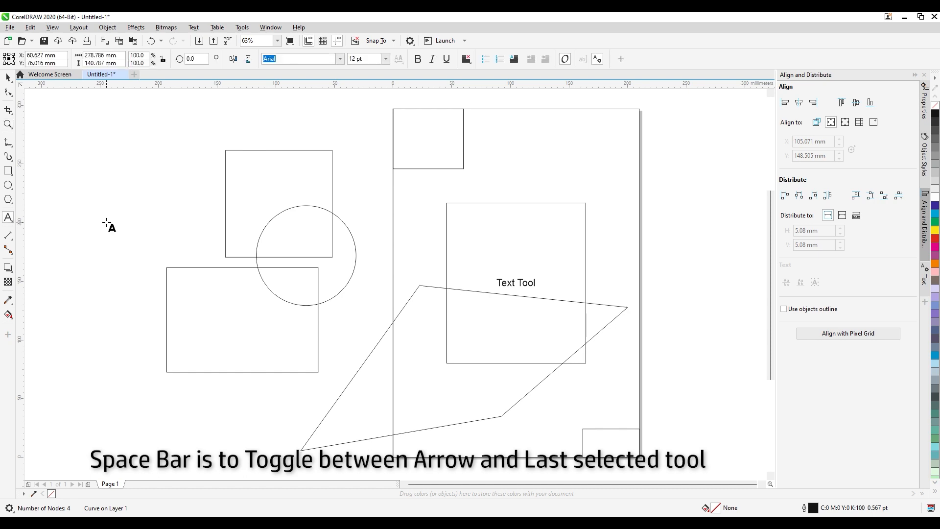
key("space")
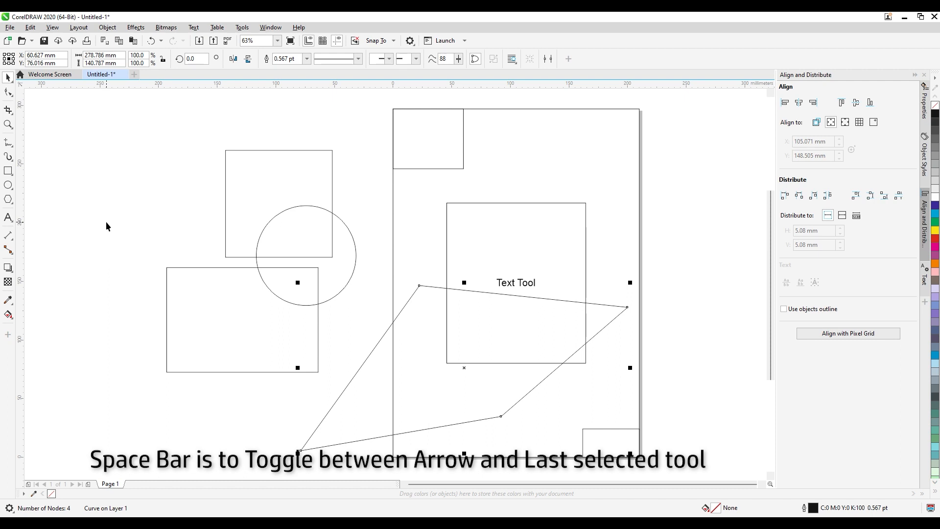
key("space")
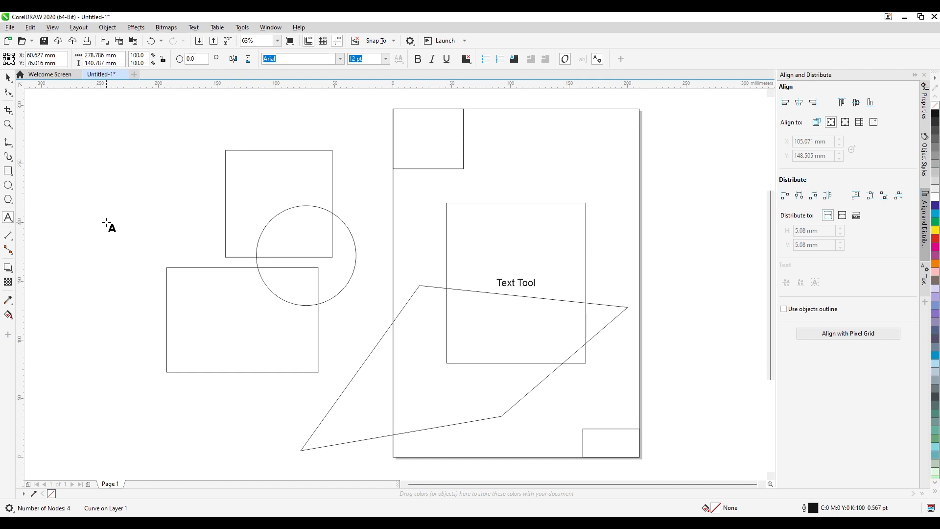
key("F7")
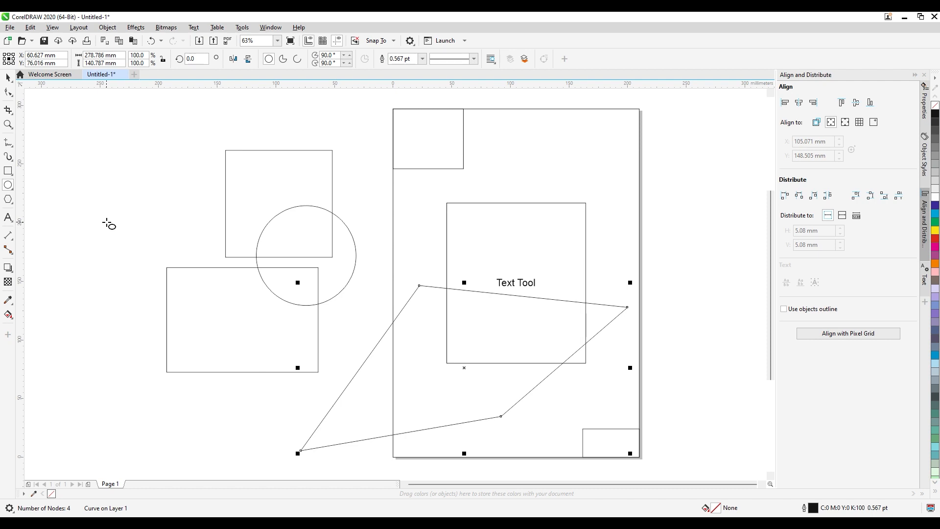
key("space")
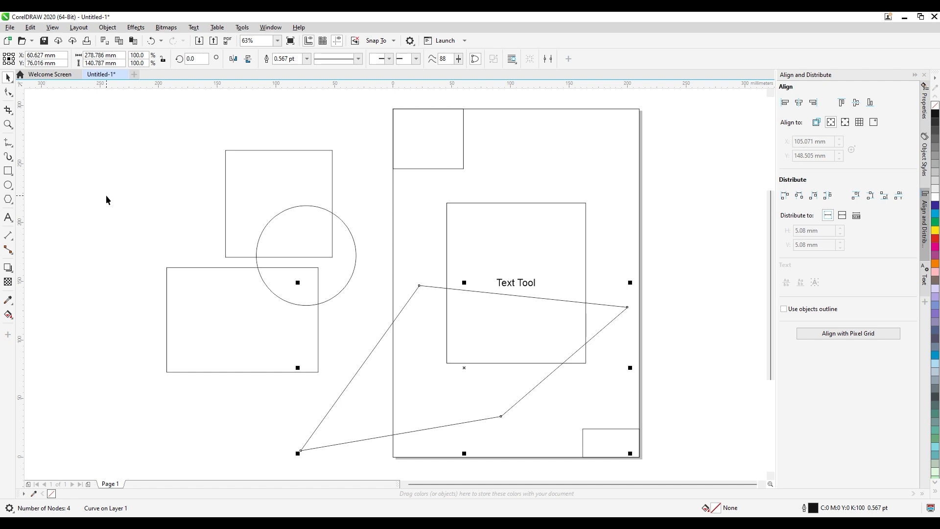
key("space")
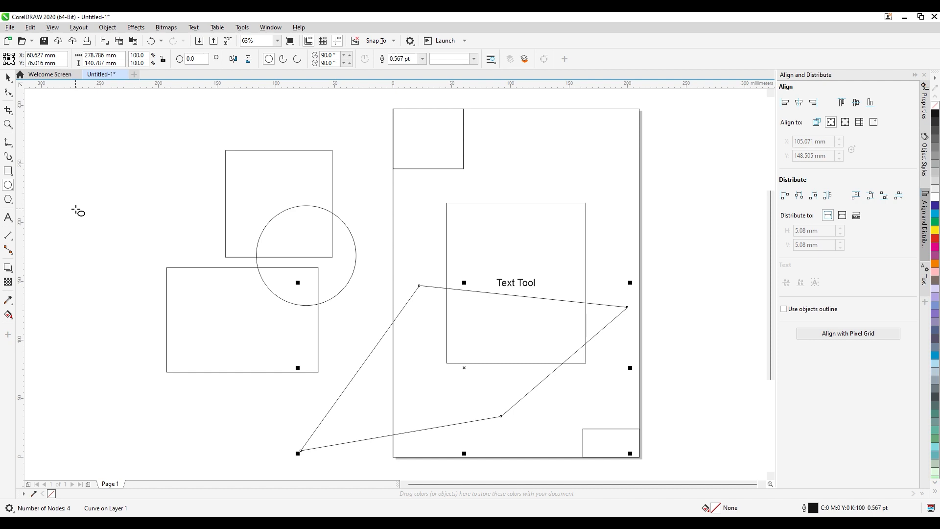
Zoom to fit all objects, repeat it from a far zoomed-out view, and display the entire page with the Pick tool active
key("F4")
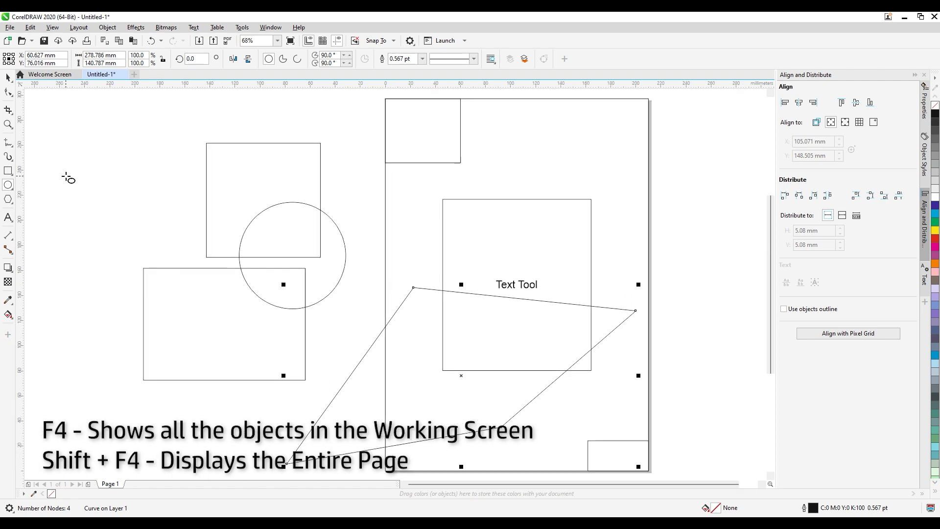
scroll(55, 143, "down", 10)
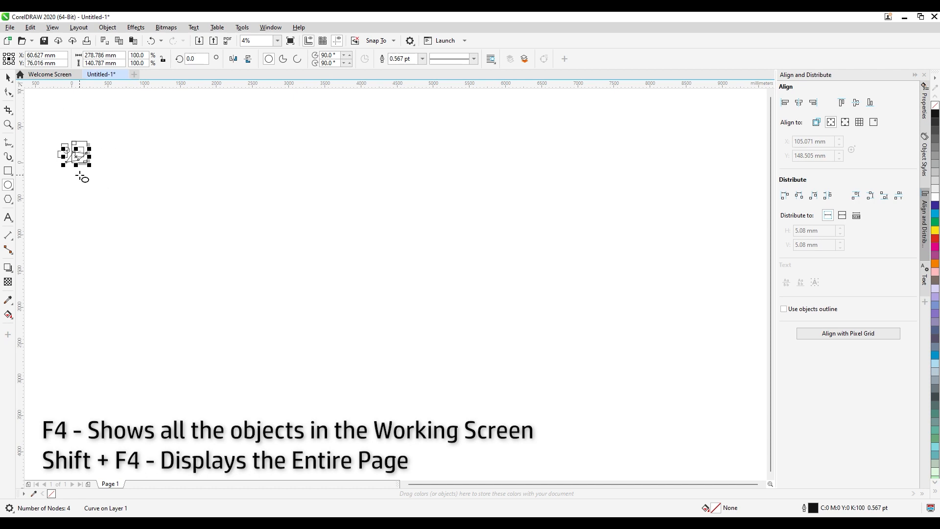
key("F4")
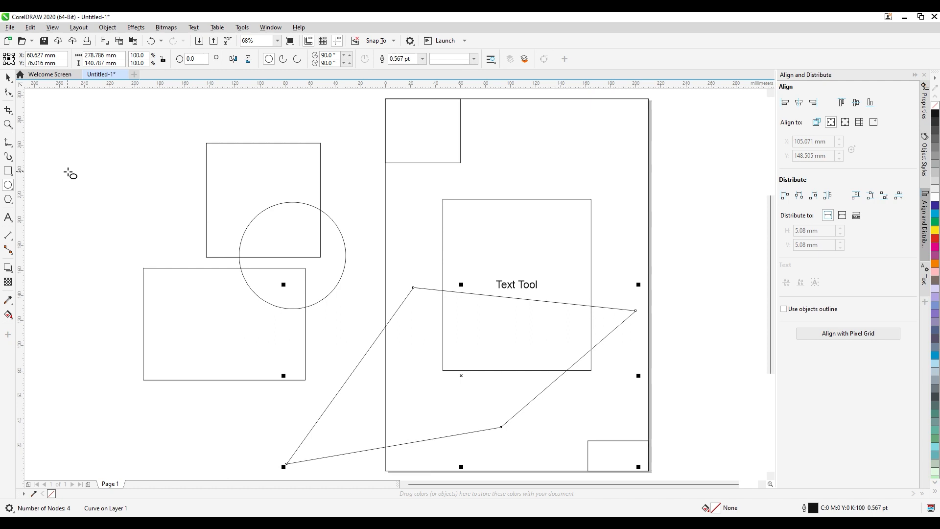
key("shift+F4")
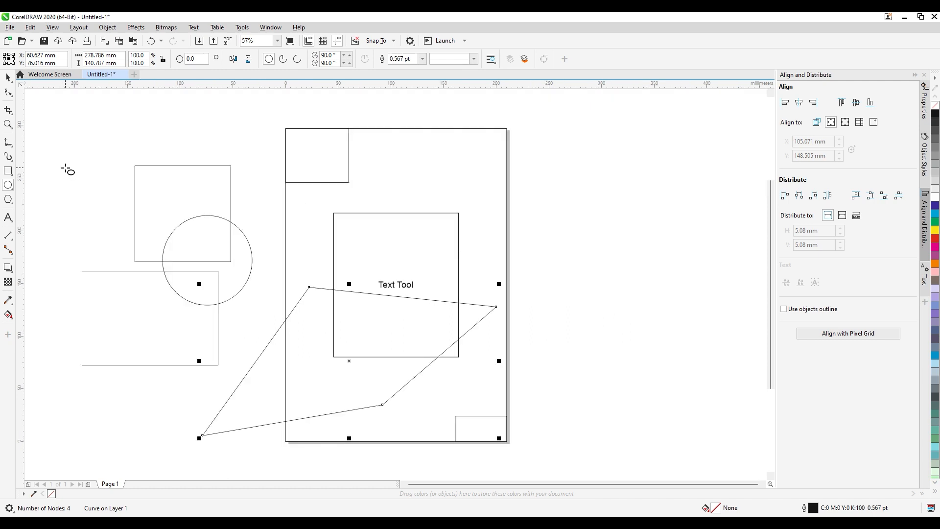
left_click(8, 78)
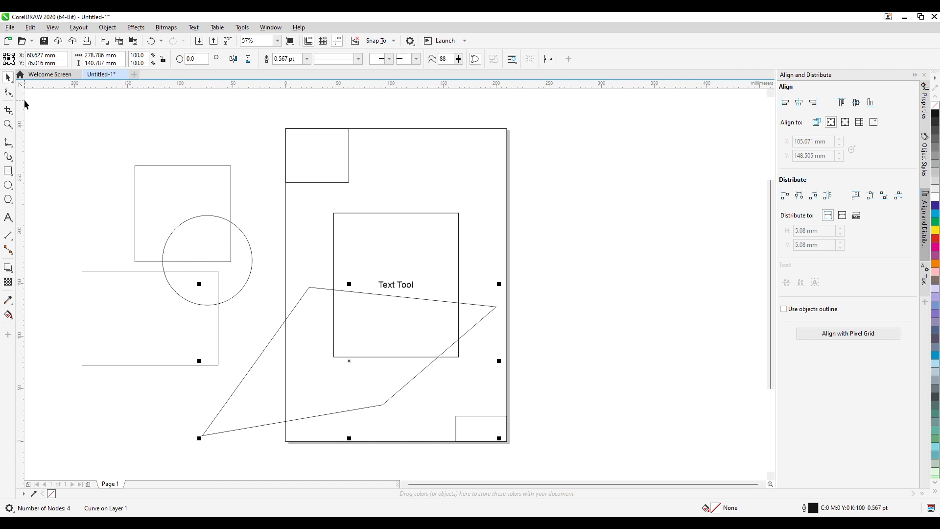